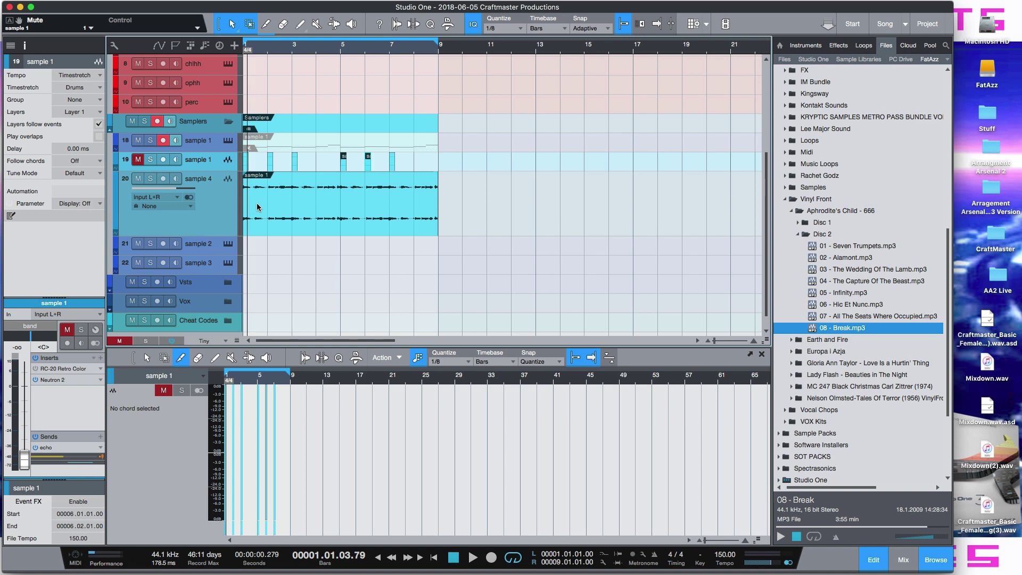
click(228, 301)
scroll(233, 293, down, 3)
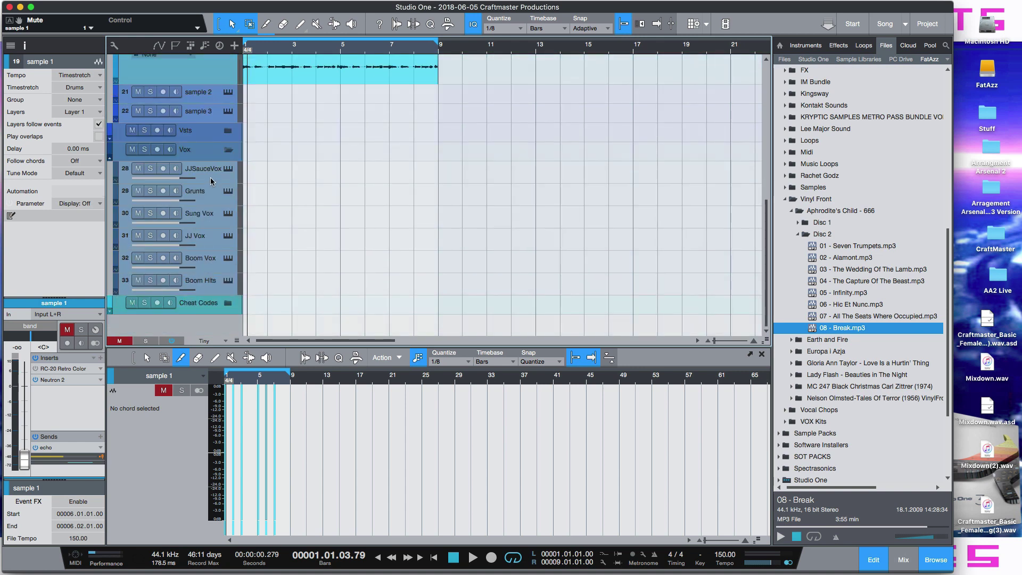
click(229, 149)
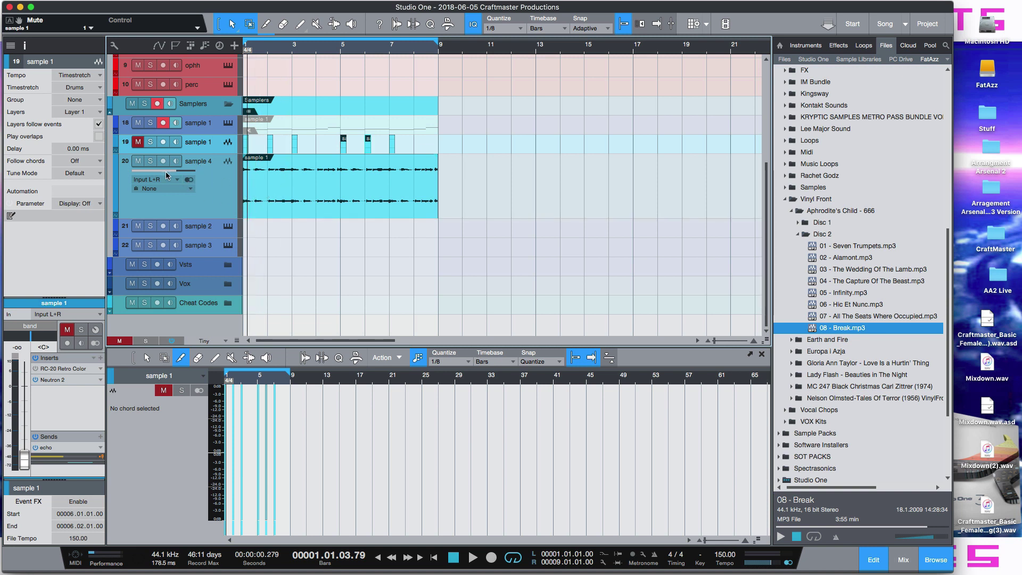
Play the opening bars of the loop and zoom the arrangement in on the eight-bar loop range
key(space)
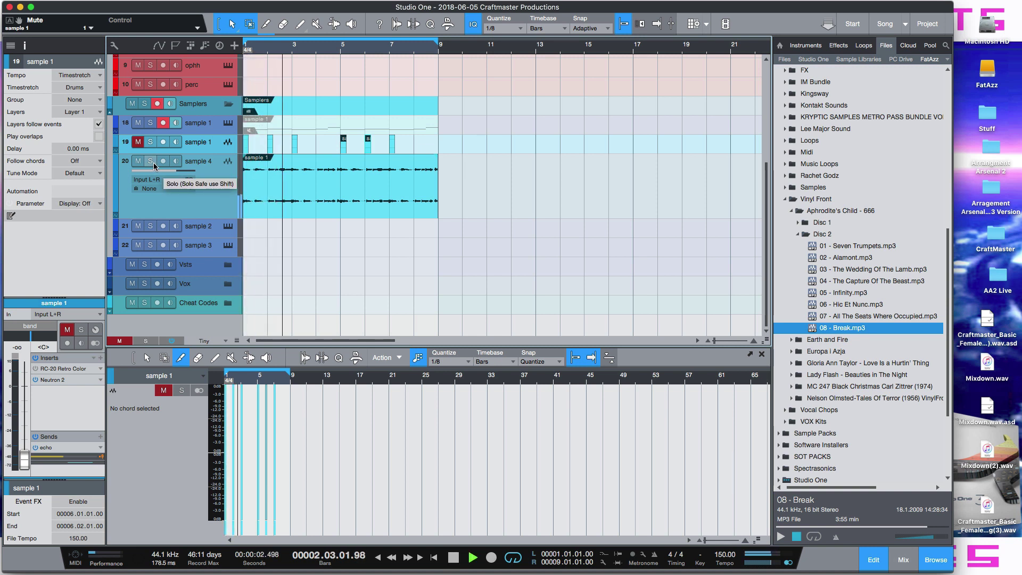
key(space)
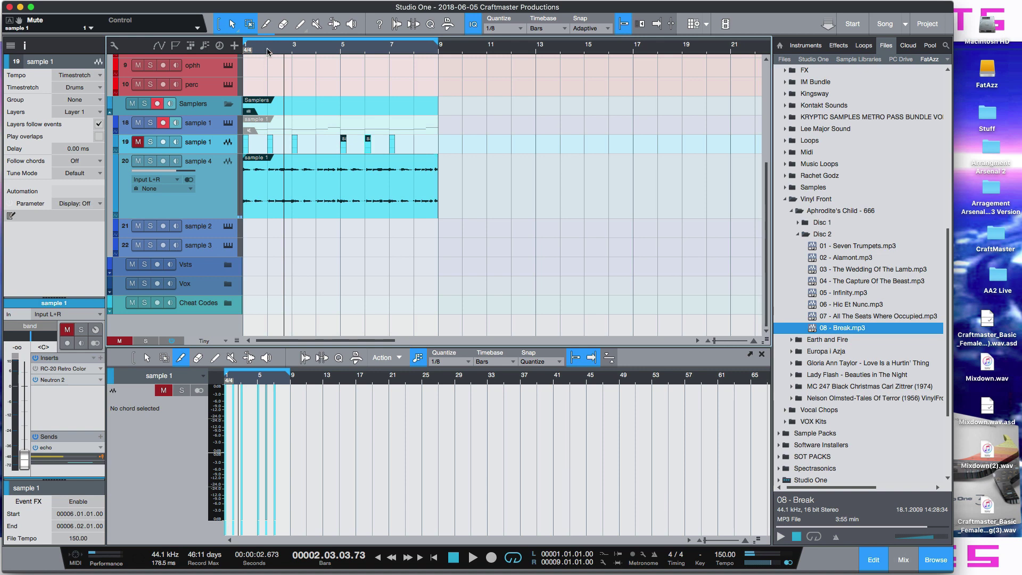
drag(268, 50, 433, 65)
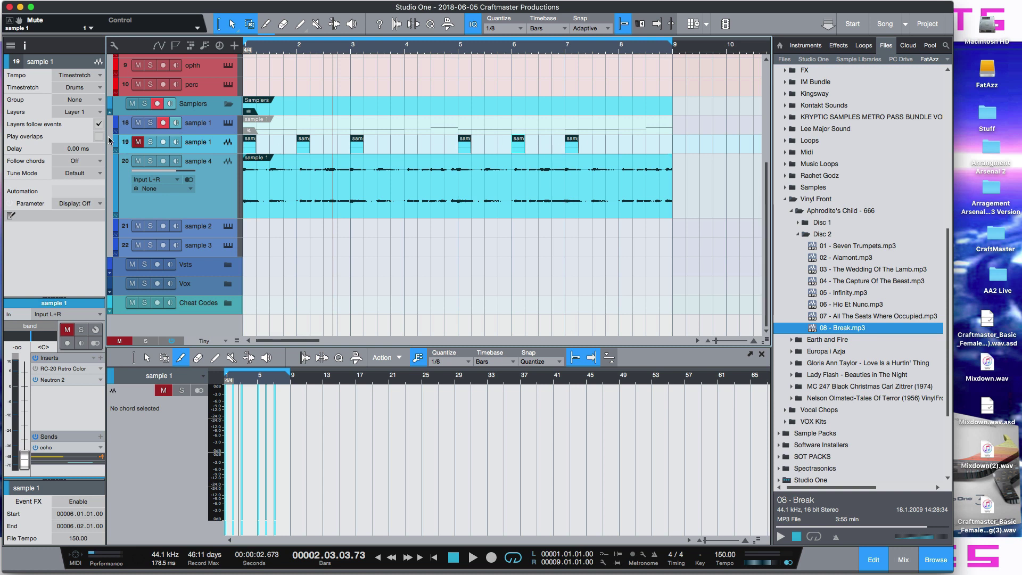
Play the loop with the sample 1 audio track unmuted and its channel strip enlarged to show all inserts and sends
click(140, 142)
drag(65, 297, 81, 81)
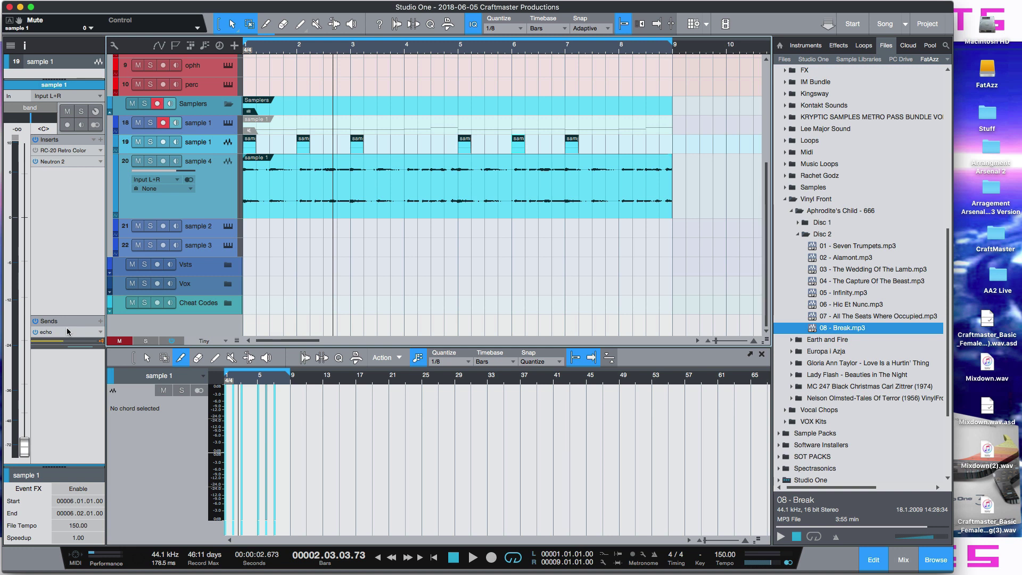
key(space)
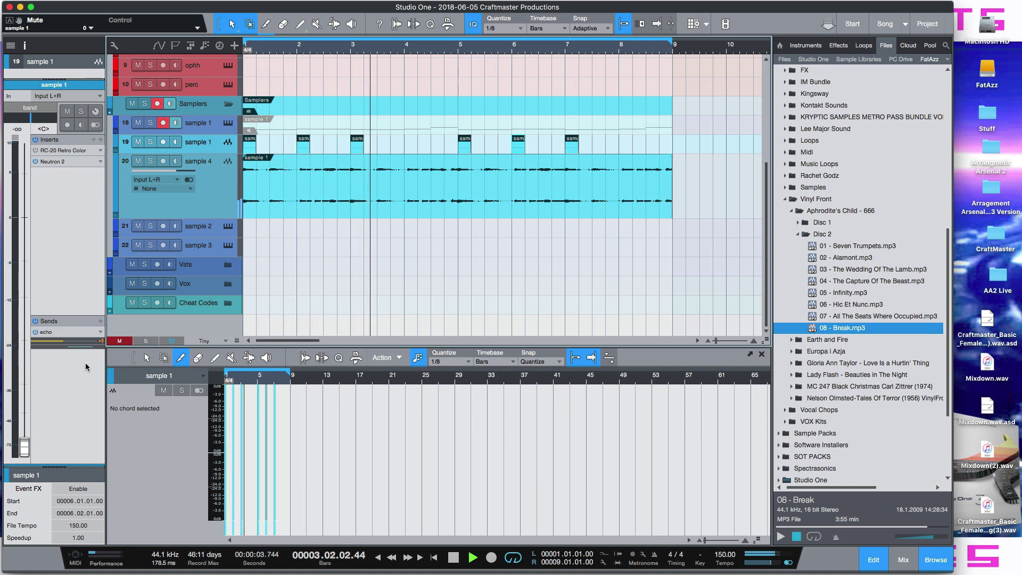
Mute the sample 1 audio track and listen to the loop in short stretches from bar 1 to bar 5
click(138, 142)
key(space)
key(space)
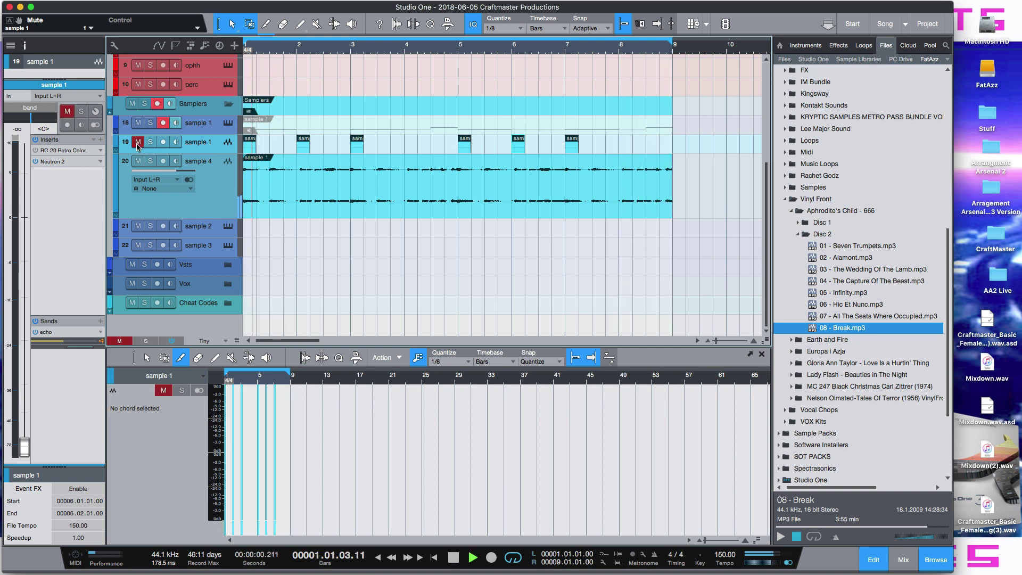
key(space)
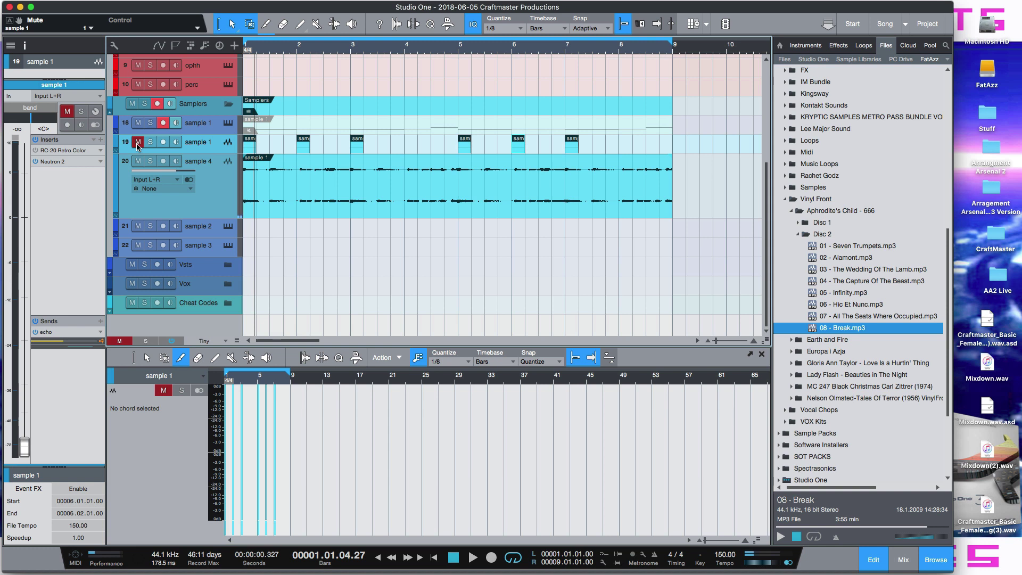
key(space)
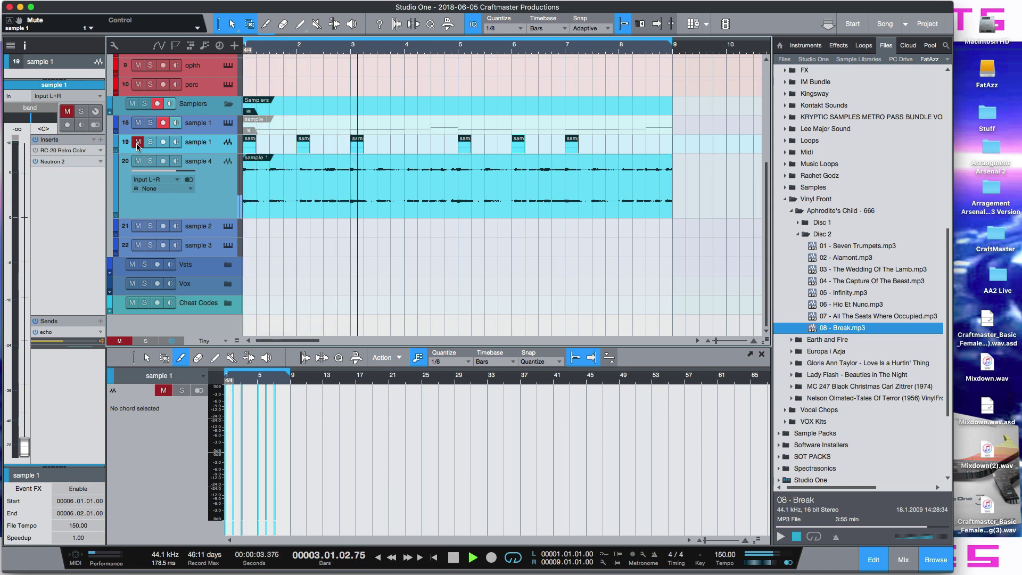
key(space)
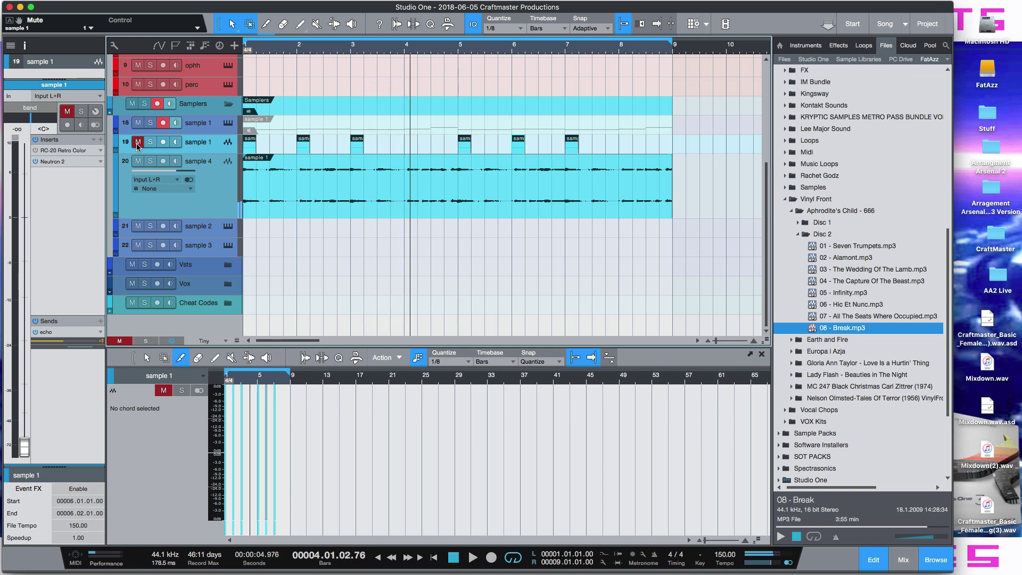
key(space)
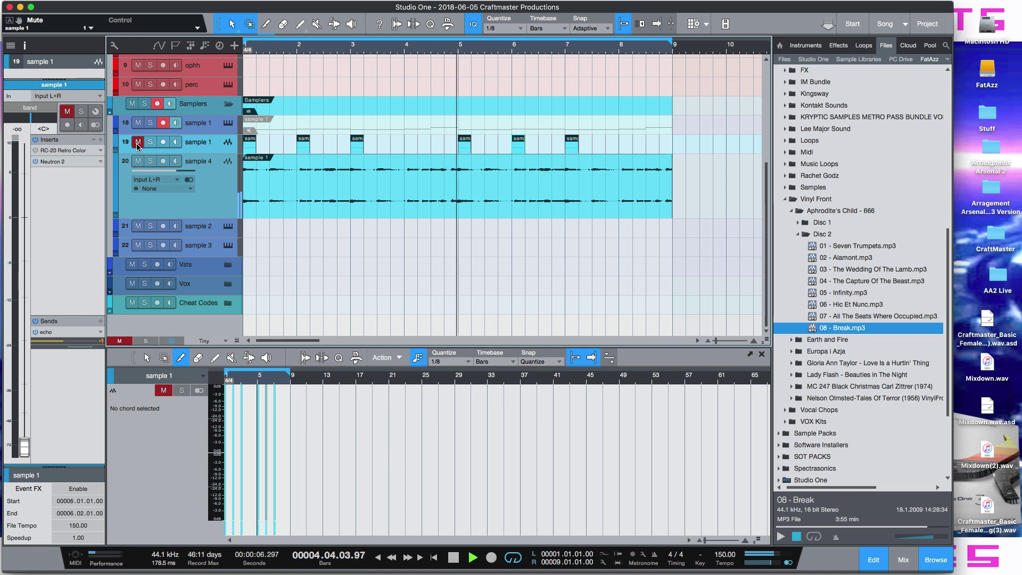
key(space)
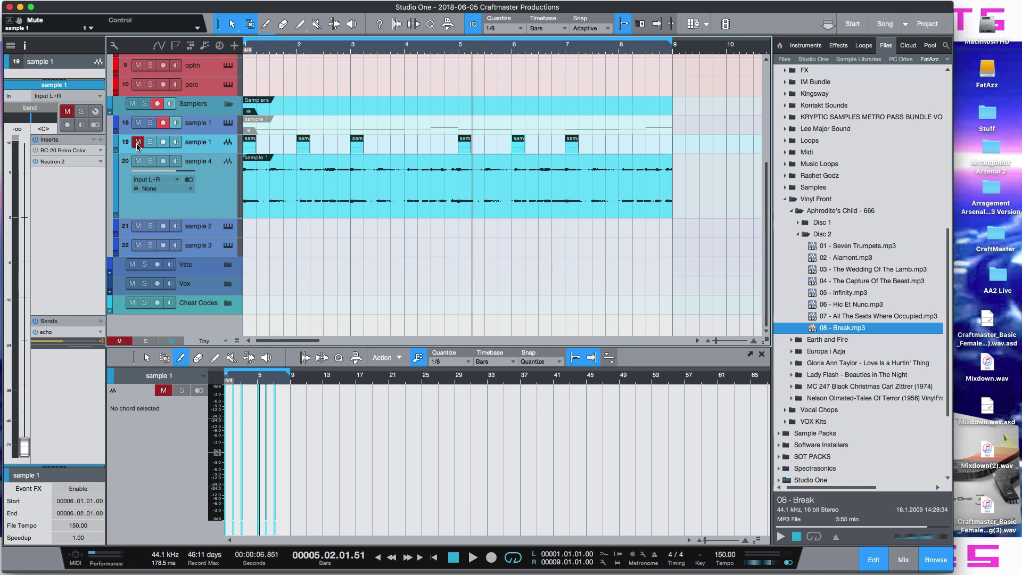
Mute the events at bars 2 and 6 on the sample 1 audio track and play the loop's first two bars
click(305, 146)
key(shift+m)
click(518, 143)
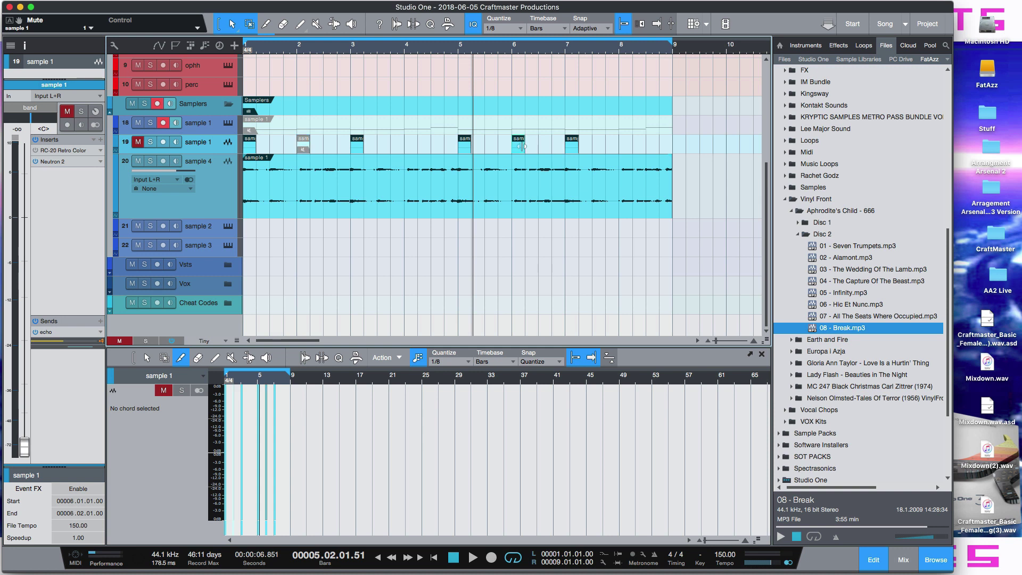
key(shift+m)
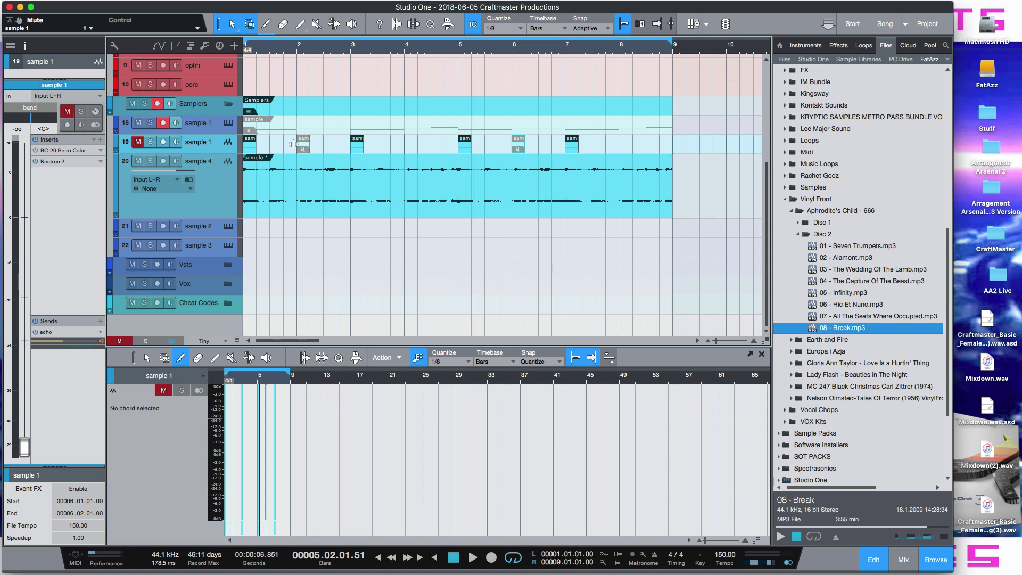
key(space)
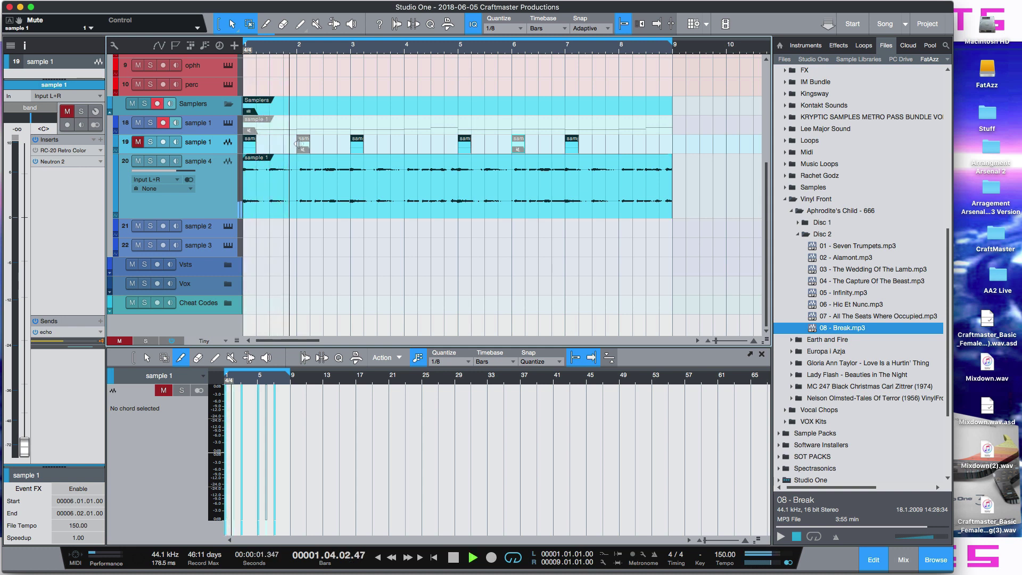
key(space)
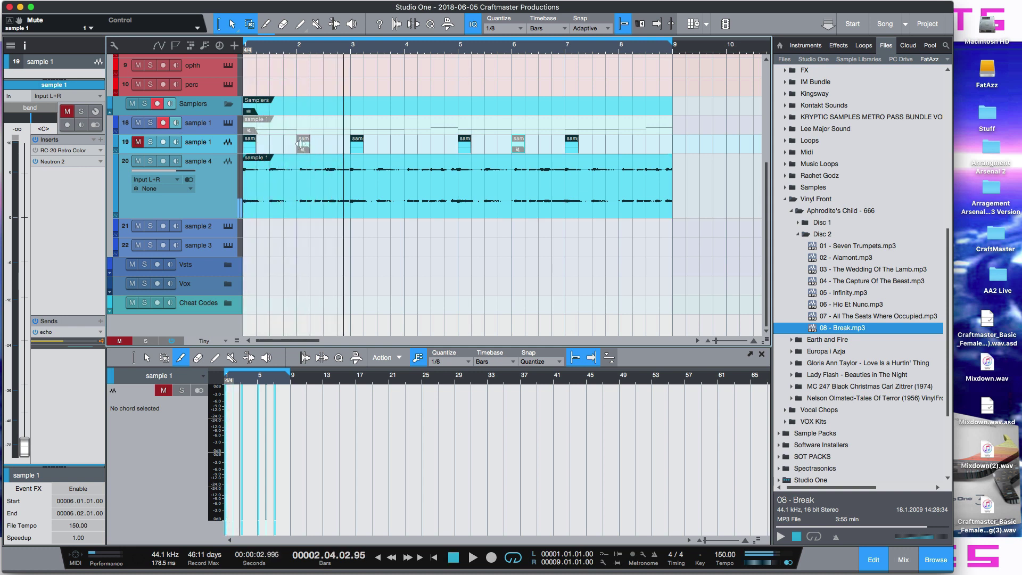
Unmute the events at bars 2 and 6 on the sample 1 audio track while playing the loop through to bar 8
click(301, 147)
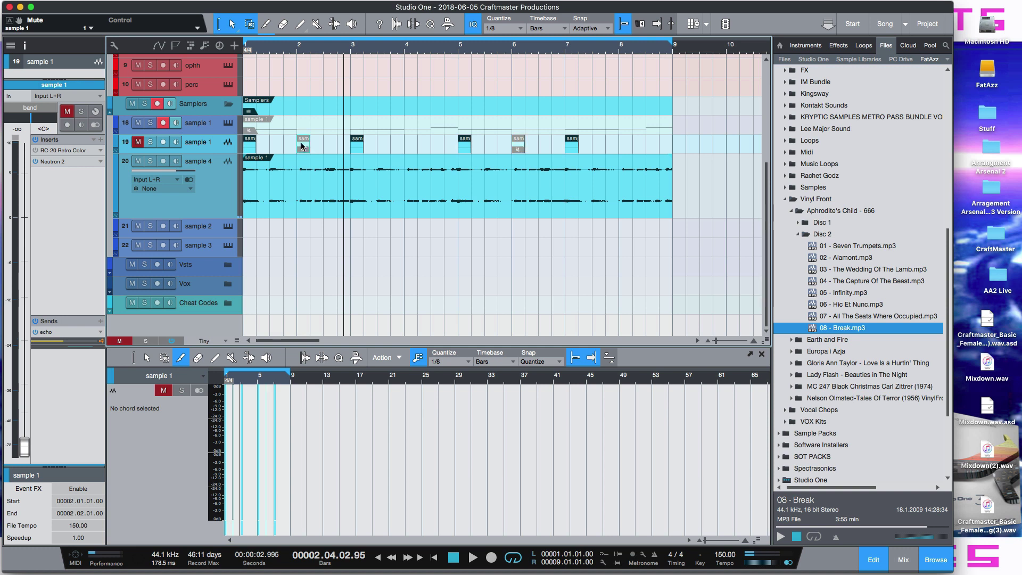
key(shift+m)
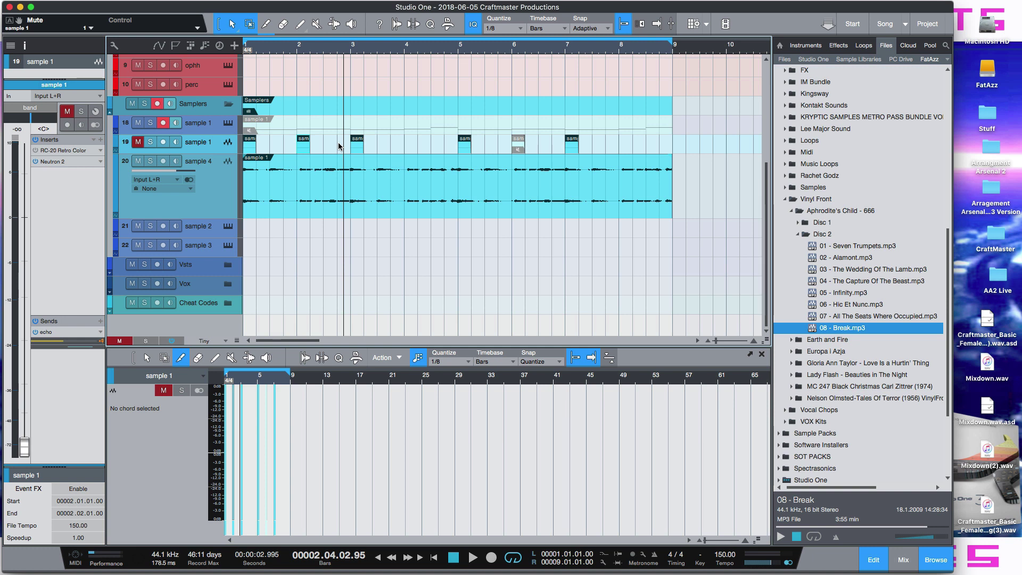
key(space)
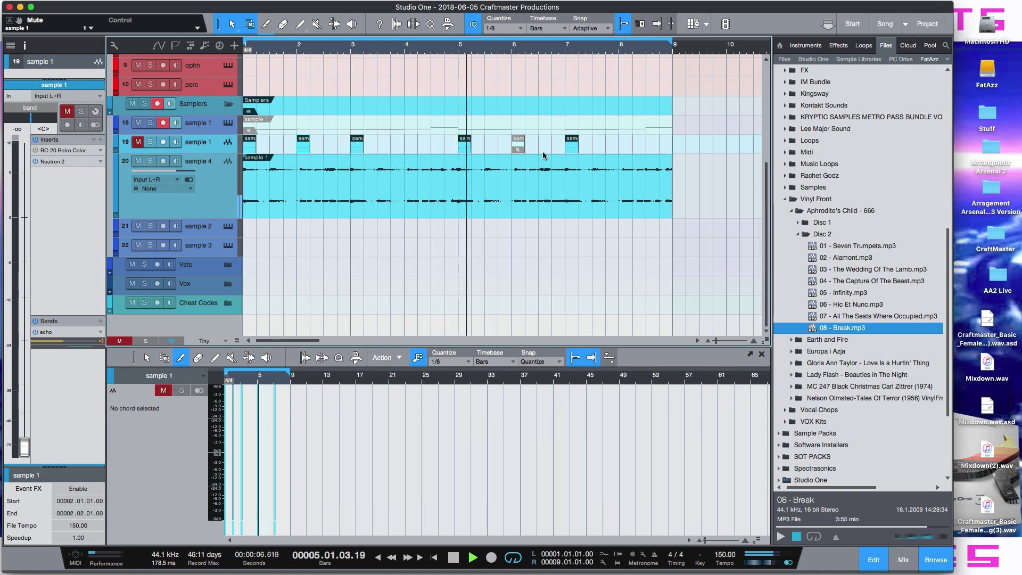
click(521, 148)
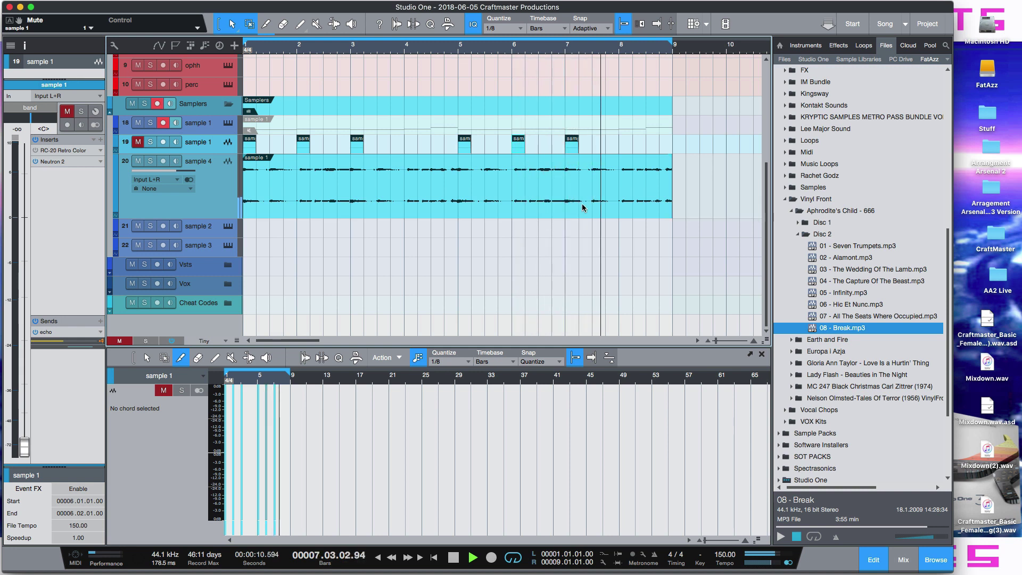
key(space)
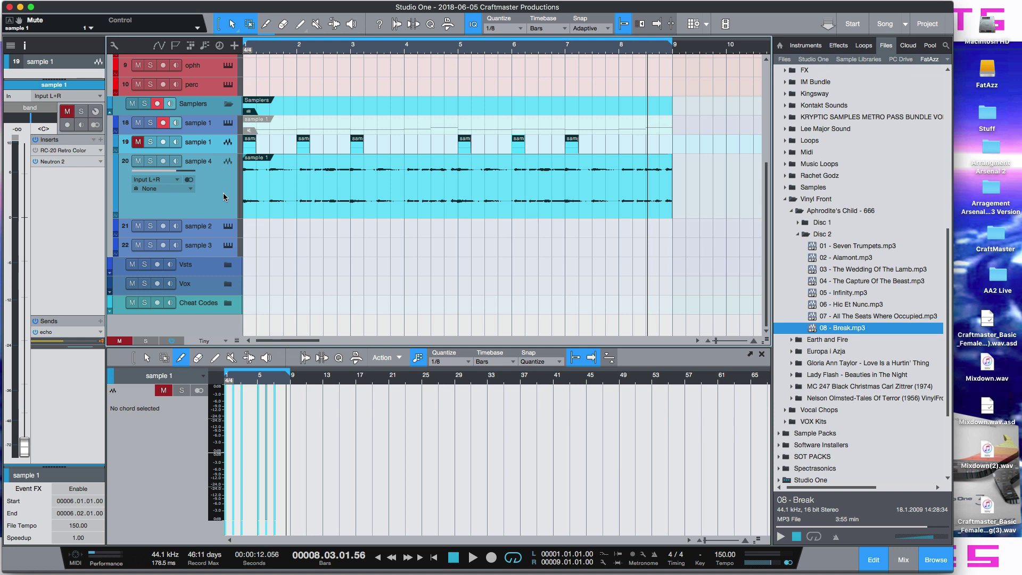
Unmute the sample 1 audio track and select it to inspect its prefader echo send level
mouse_move(223, 193)
mouse_down()
mouse_move(222, 166)
mouse_move(220, 192)
mouse_up()
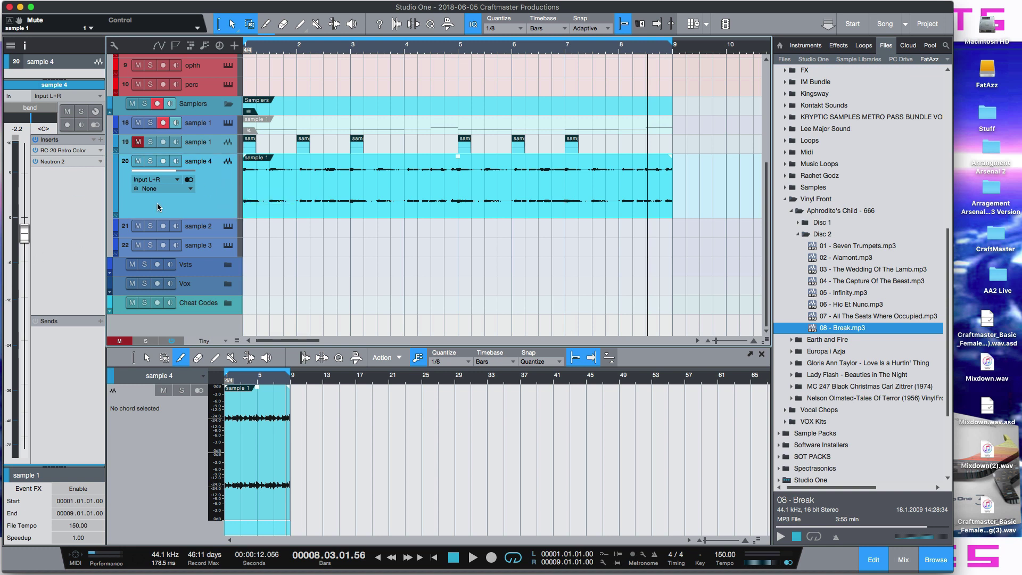
mouse_move(147, 170)
click(141, 142)
click(214, 145)
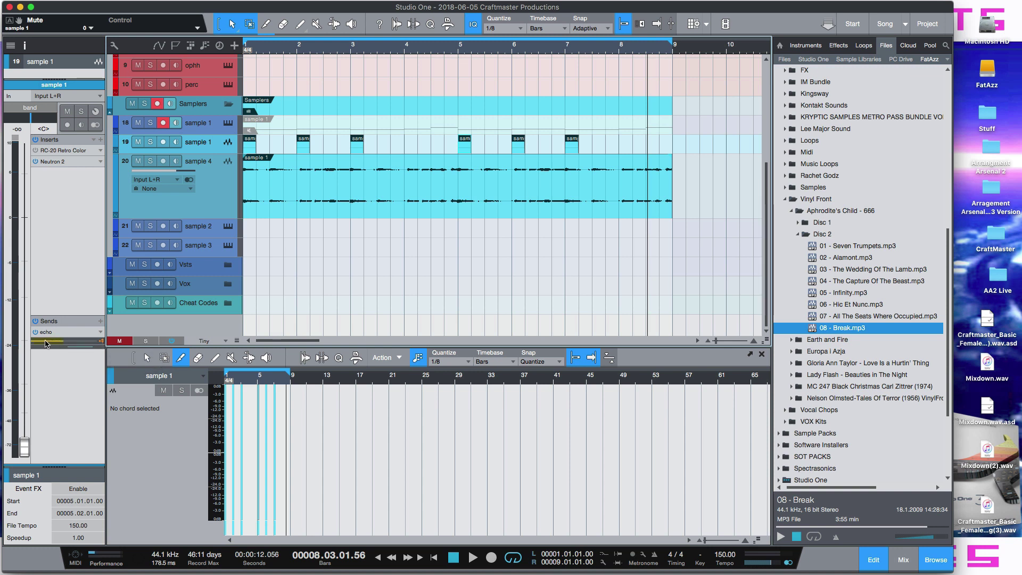
mouse_move(45, 343)
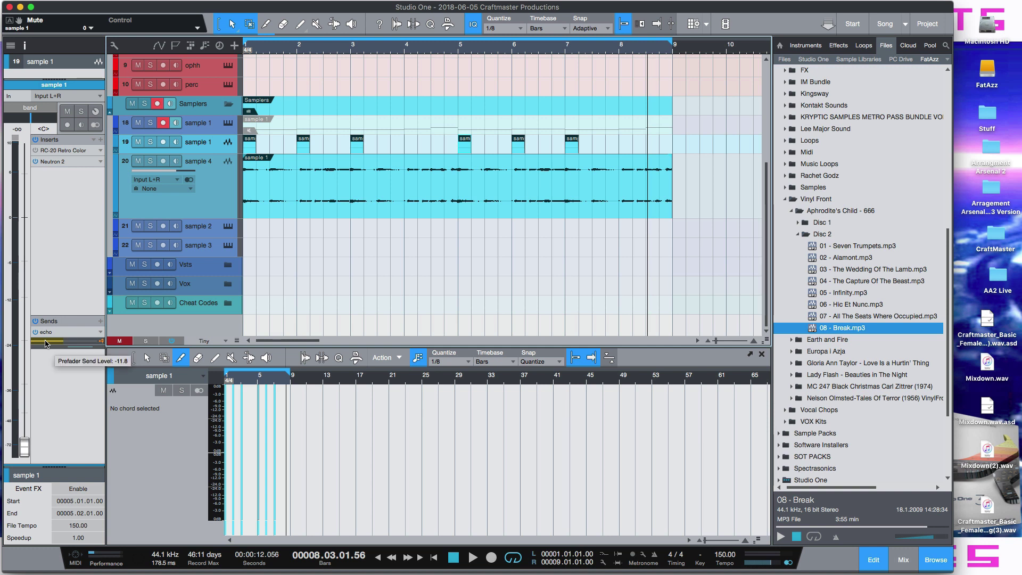